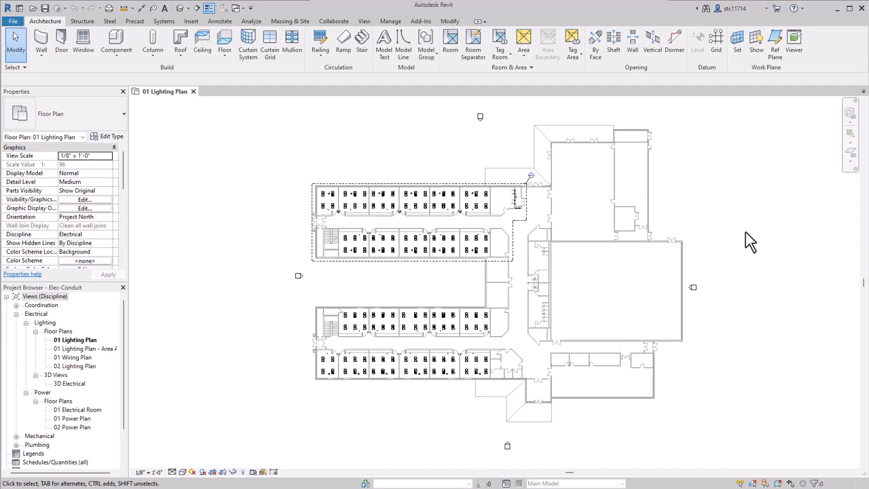
In the electrical settings, restrict fitting angles to specific angles and exclude 22.50° and 11.25° from layout use
click(164, 21)
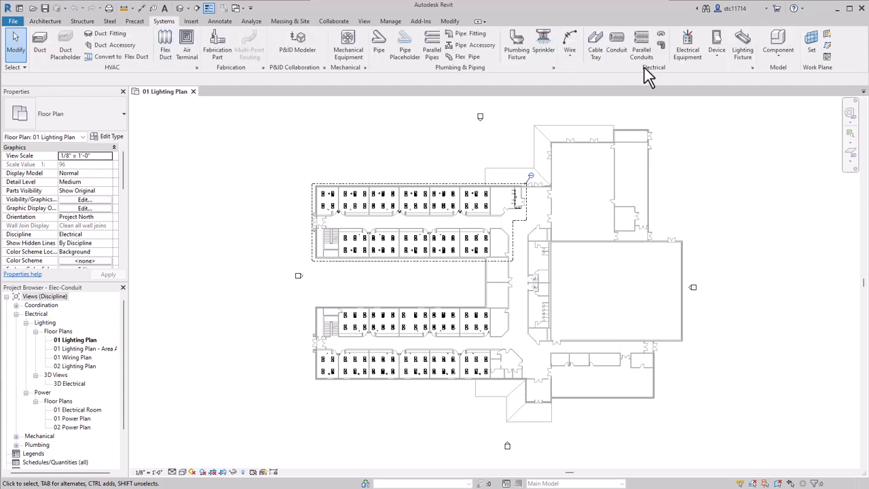
click(753, 68)
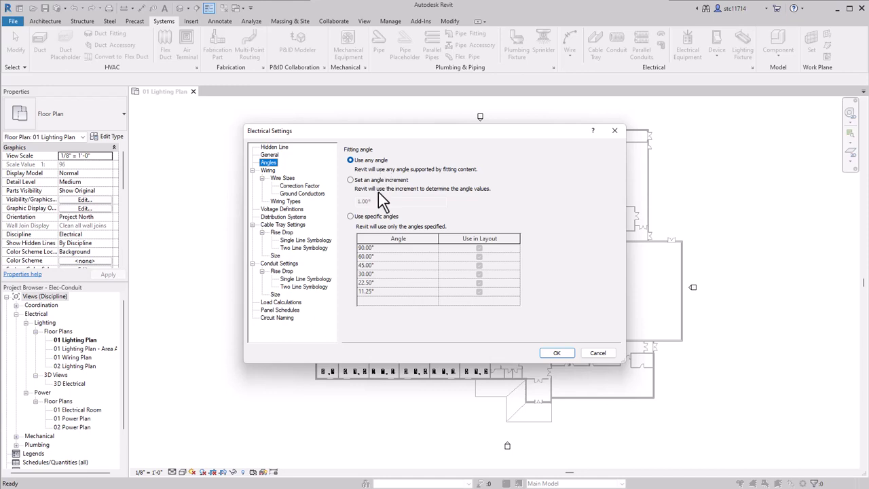
click(351, 217)
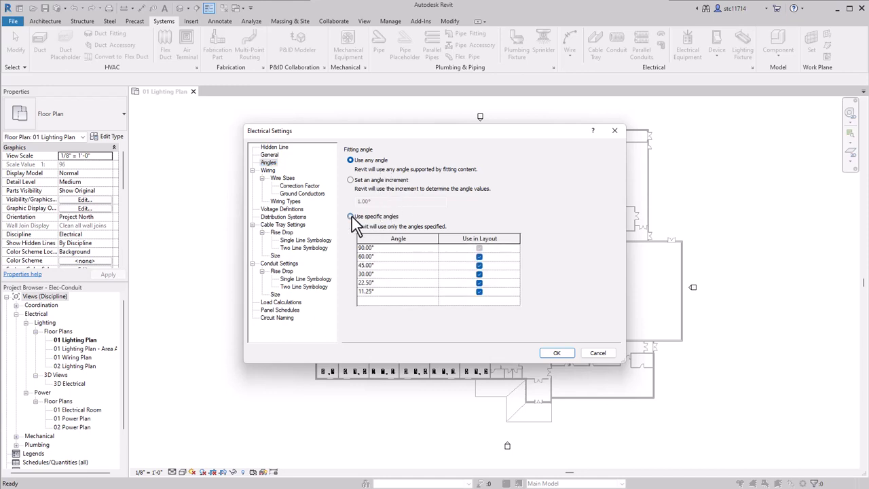
click(480, 292)
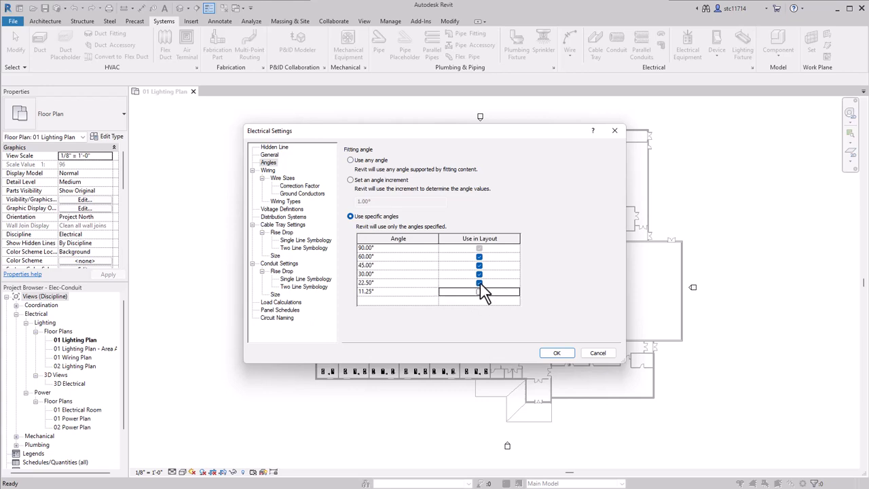
click(479, 283)
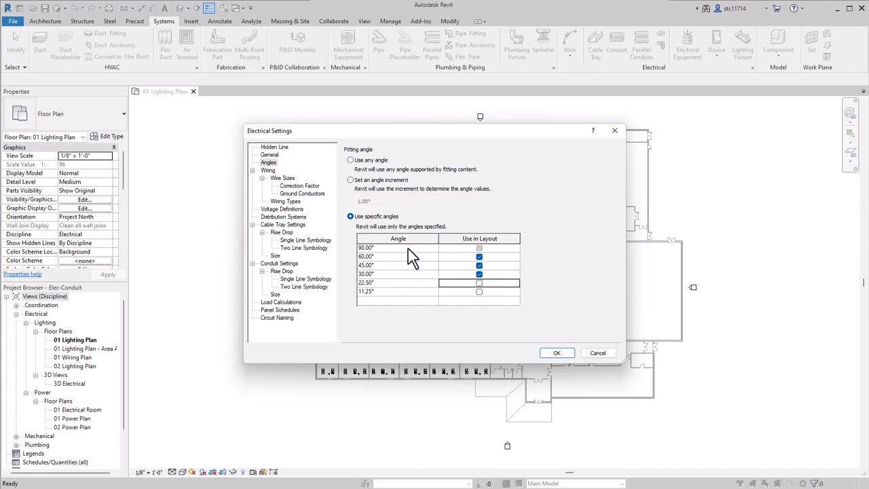
click(556, 353)
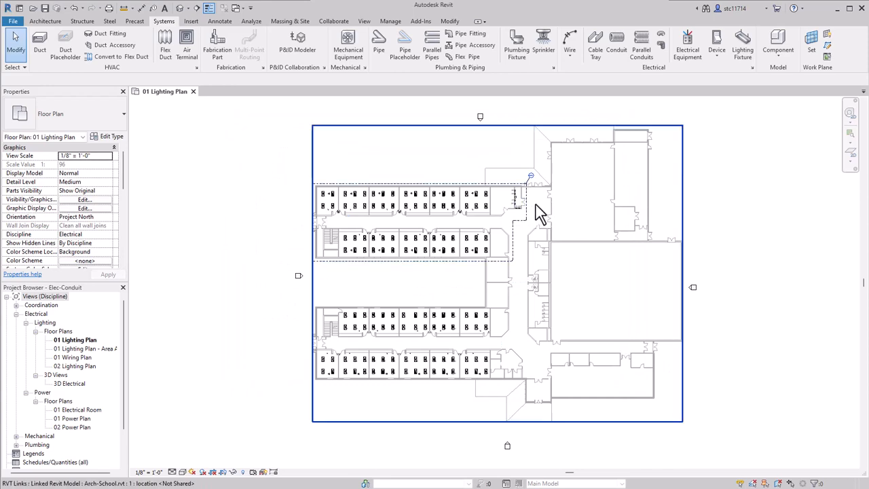
Start a conduit in the electrical room with the Conduit with Fittings type Electrical Metallic Tubing (EMT)
scroll(536, 211, up, 5)
scroll(507, 213, up, 4)
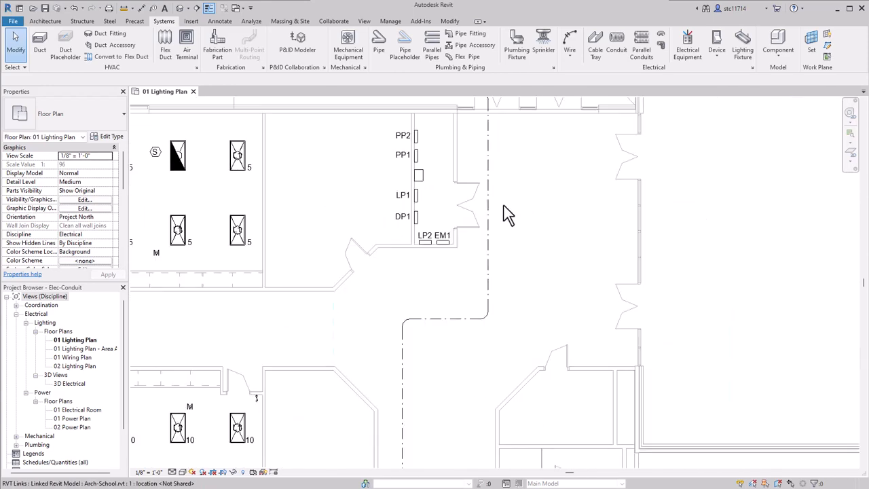
middle_drag(437, 203, 597, 265)
scroll(576, 245, up, 2)
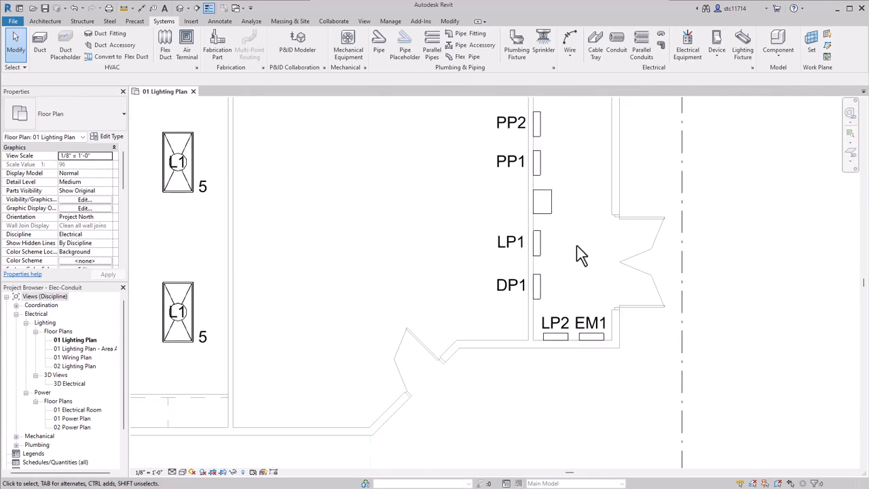
click(538, 246)
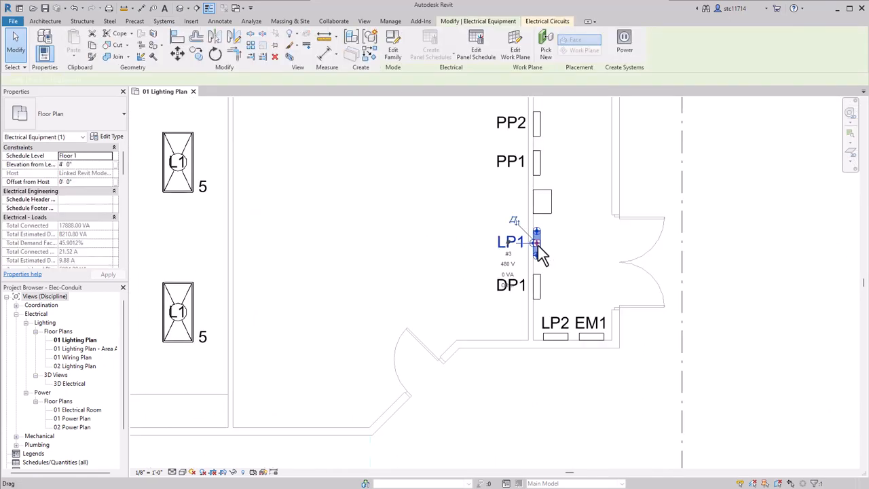
key(Escape)
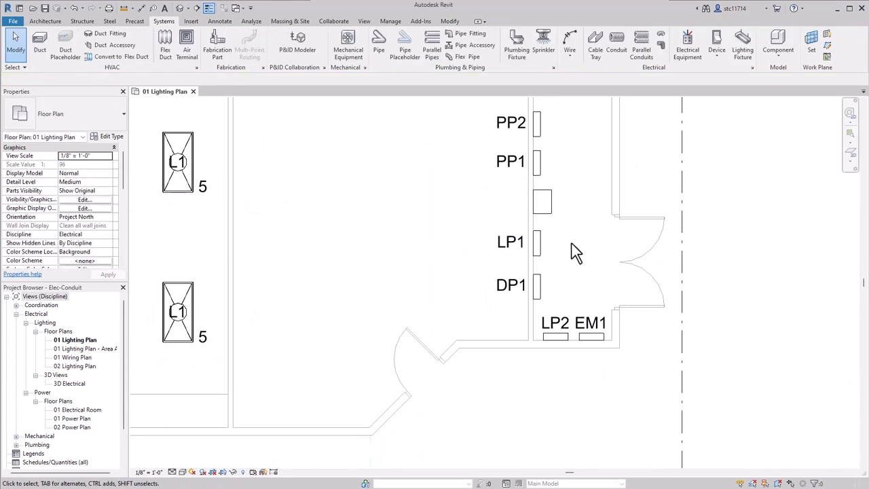
scroll(767, 207, down, 1)
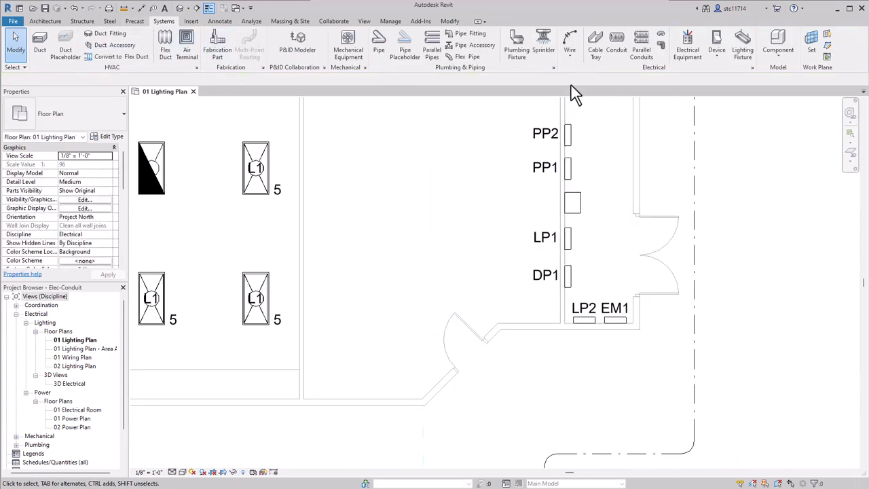
click(620, 43)
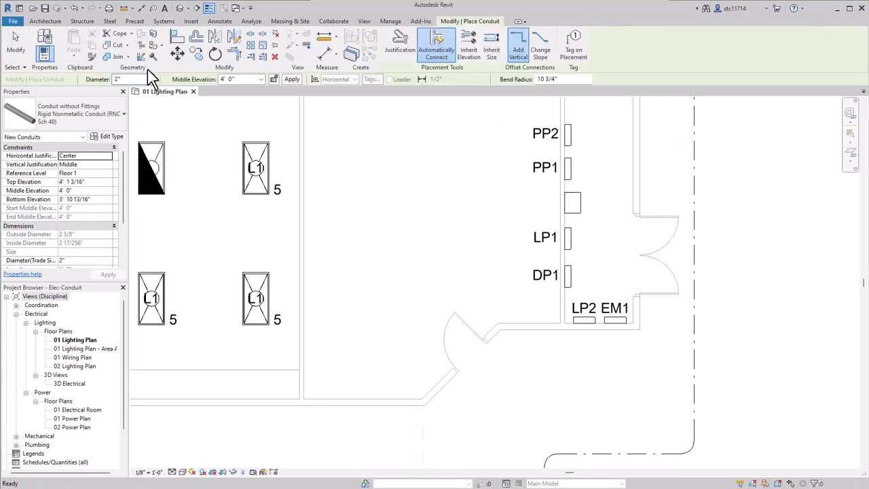
click(85, 112)
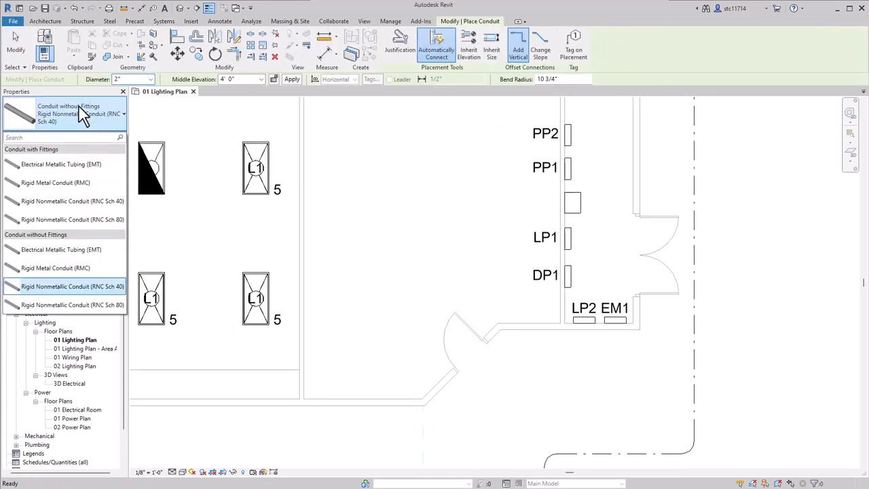
click(78, 165)
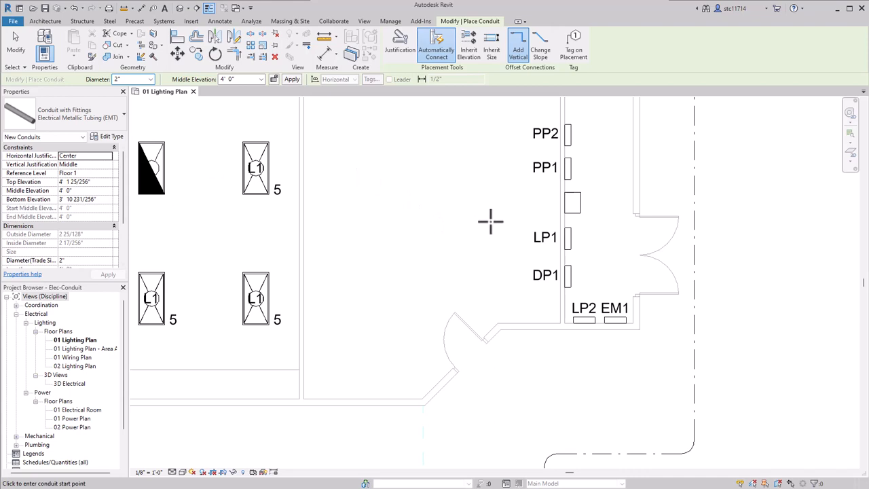
Start the 2" conduit from the face of panelboard LP1 and accept the connector at its centre position
scroll(569, 237, up, 2)
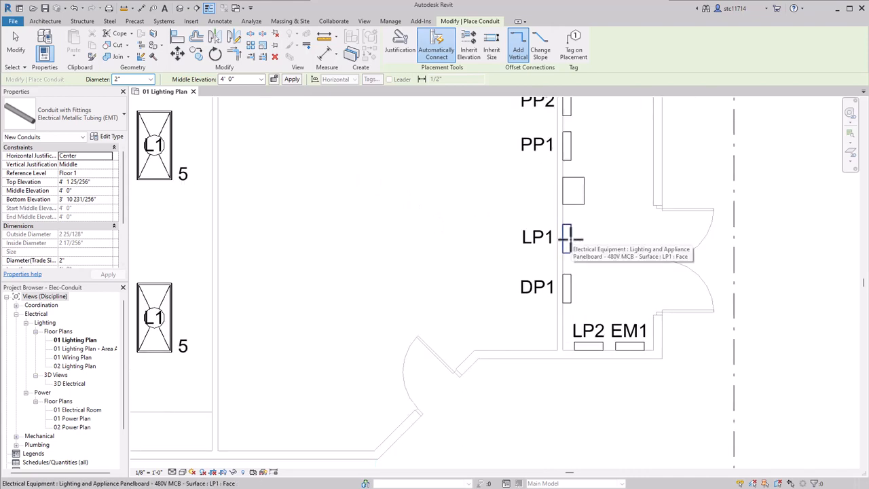
click(571, 237)
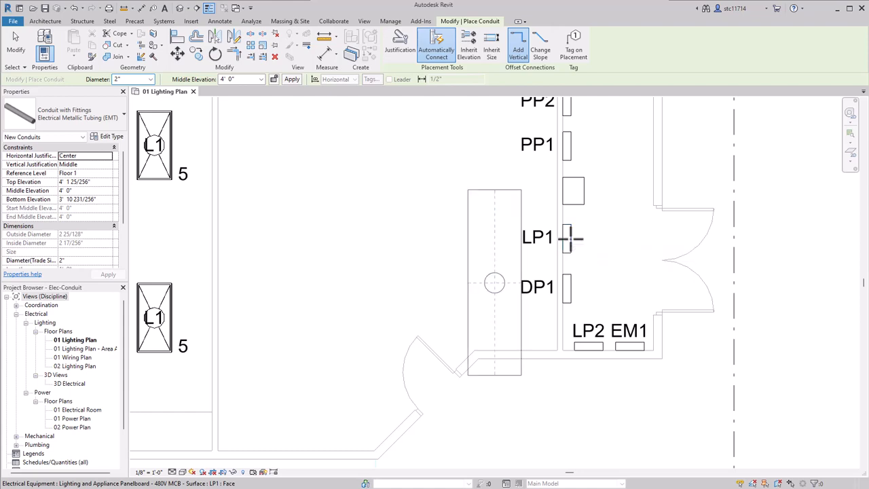
click(500, 281)
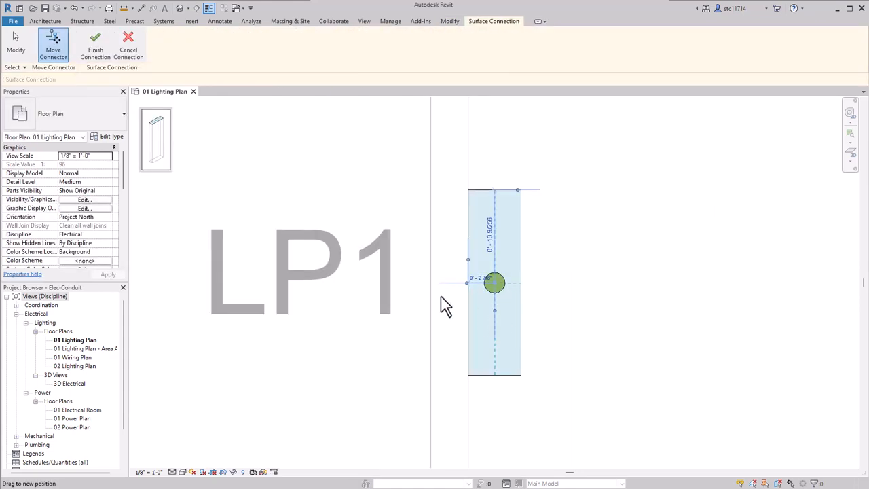
click(97, 44)
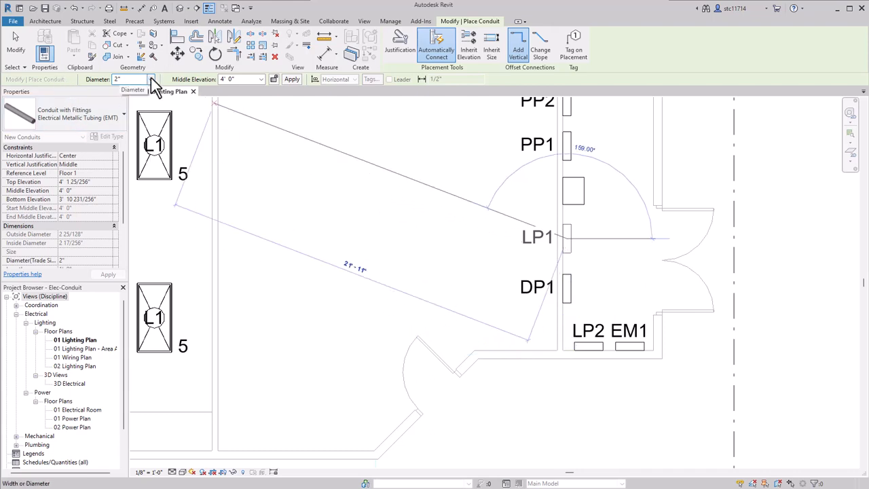
Set the middle elevation to 9' 6" and run the conduit about 151' 6" west through the upper wing's northern classroom row
click(227, 79)
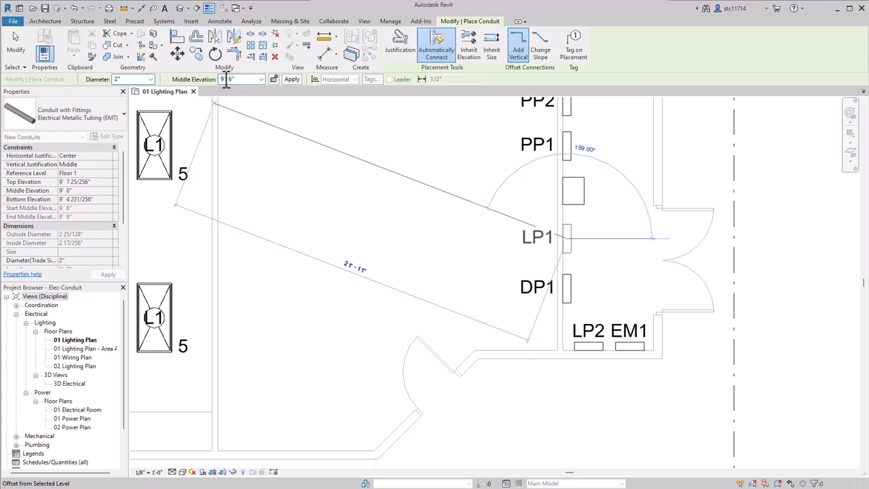
scroll(356, 193, down, 4)
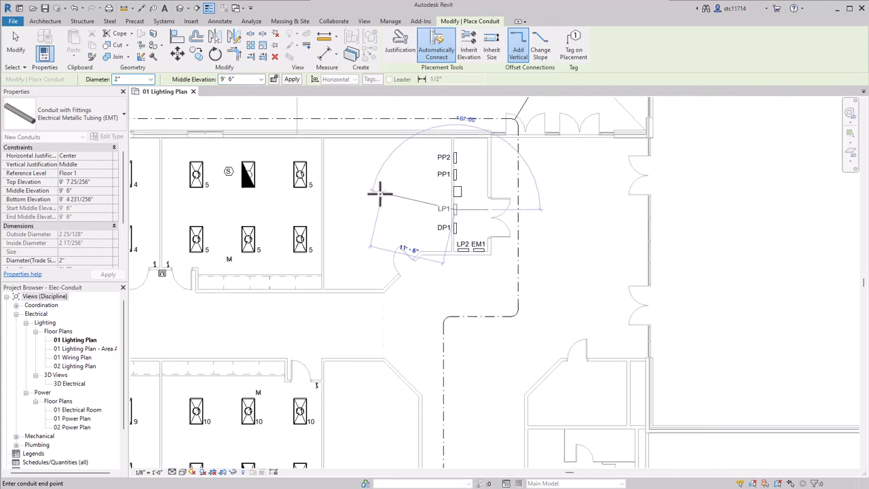
scroll(360, 197, down, 5)
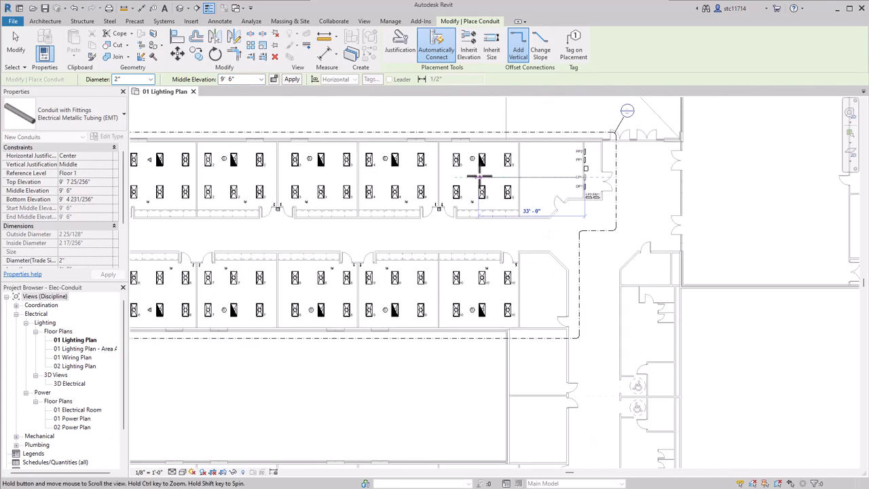
scroll(537, 165, down, 1)
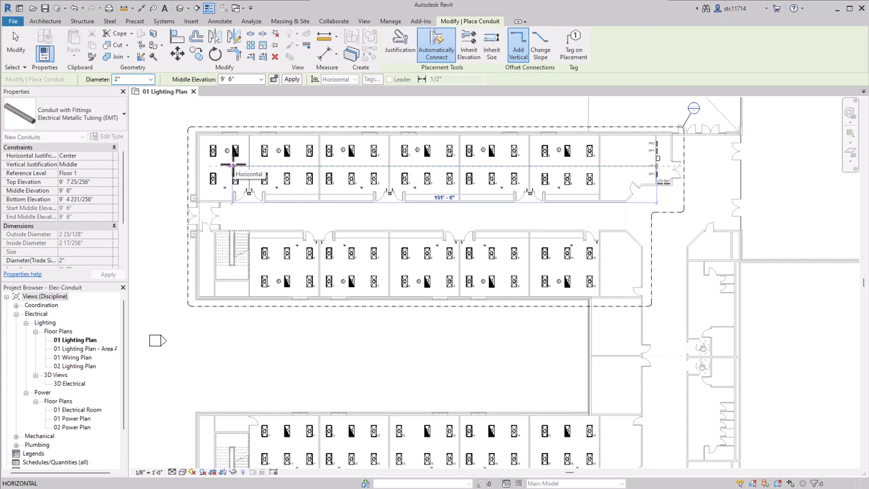
click(233, 164)
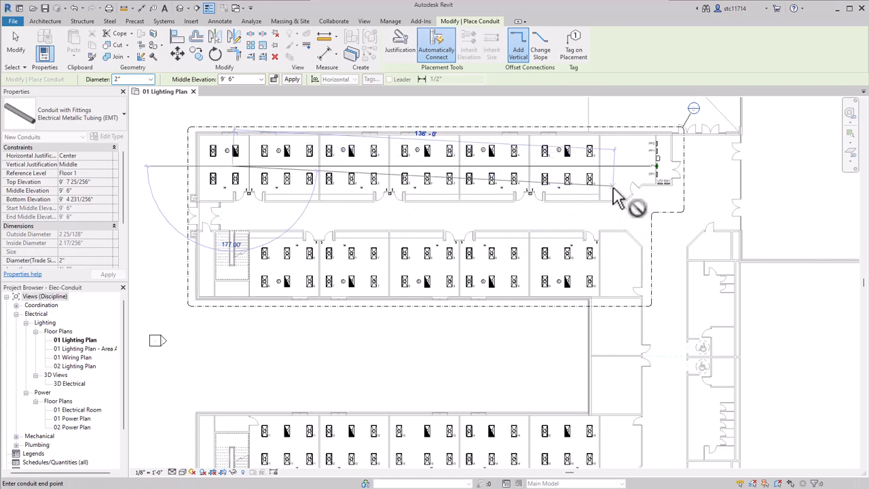
key(Escape)
Branch a conduit south from the main run east of the classrooms, then west through the lower wing's southernmost classroom row
click(615, 167)
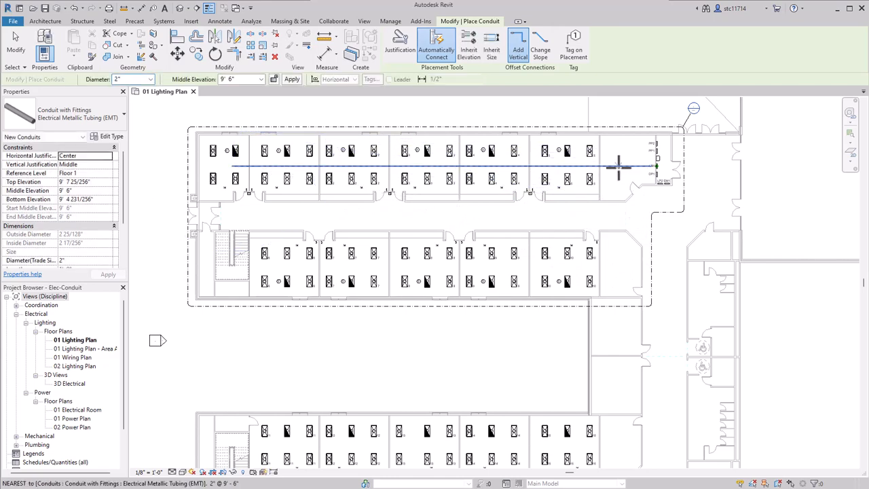
middle_drag(615, 238, 640, 219)
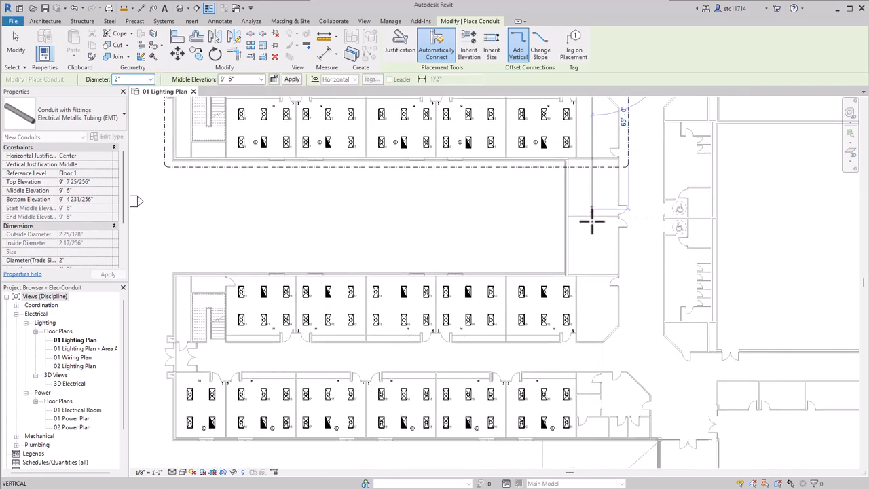
click(591, 407)
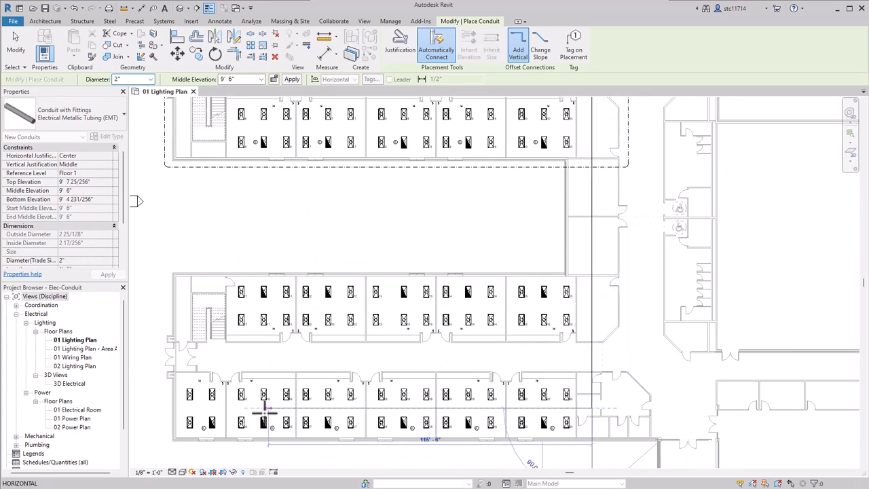
click(216, 409)
key(Escape)
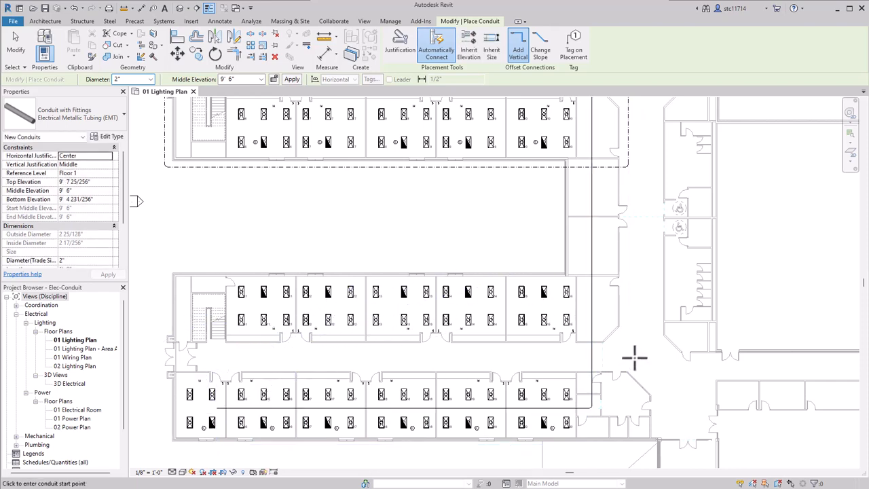
Draw two westward conduit branches off the north-south run, along the lower wing's corridor and through its northern classroom row
click(593, 358)
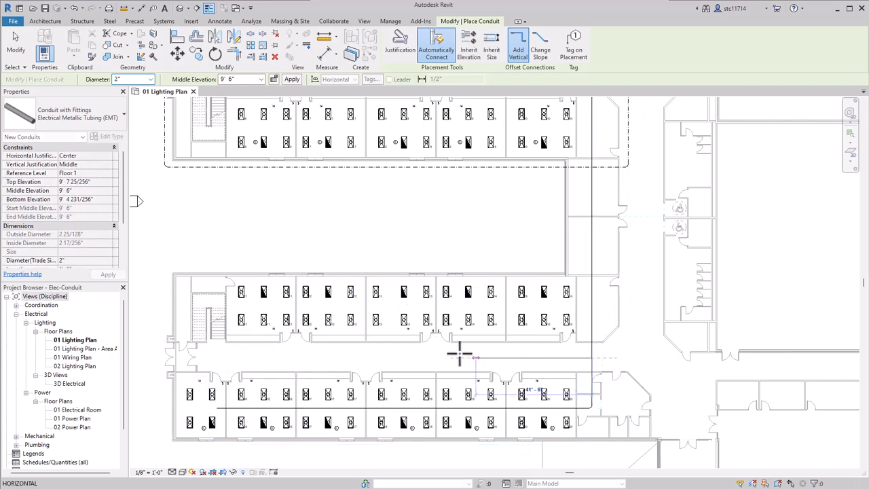
click(246, 358)
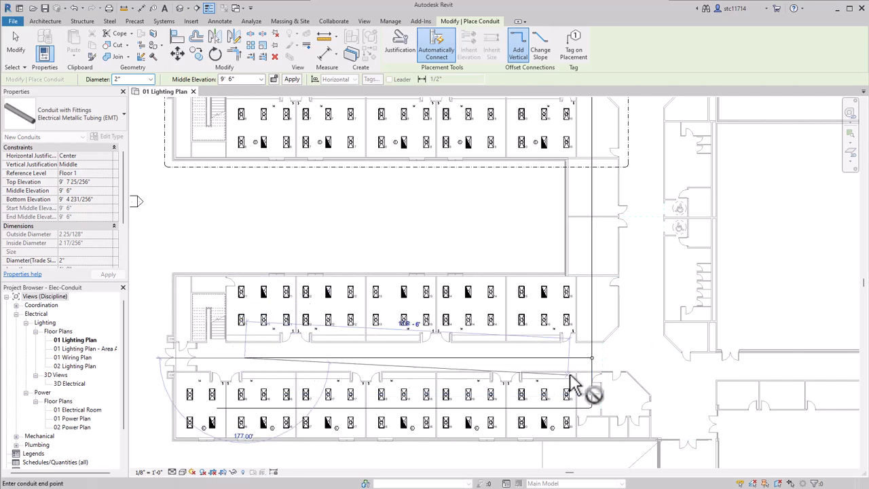
key(Escape)
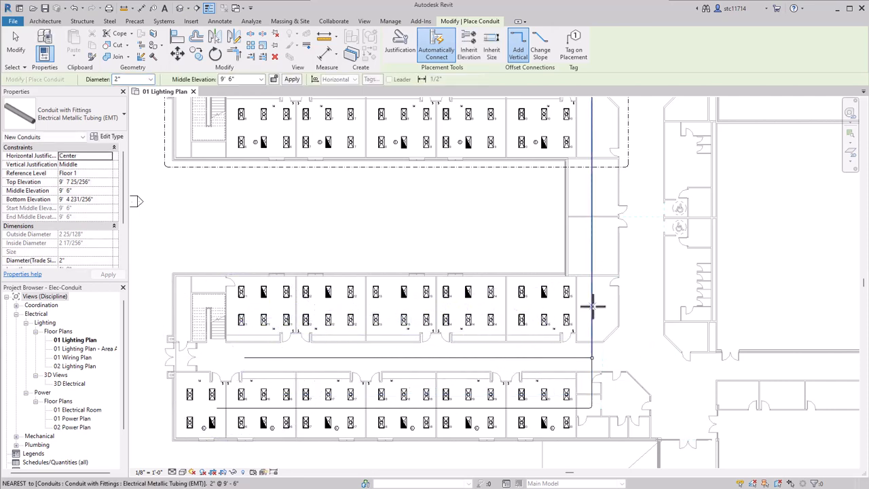
click(592, 305)
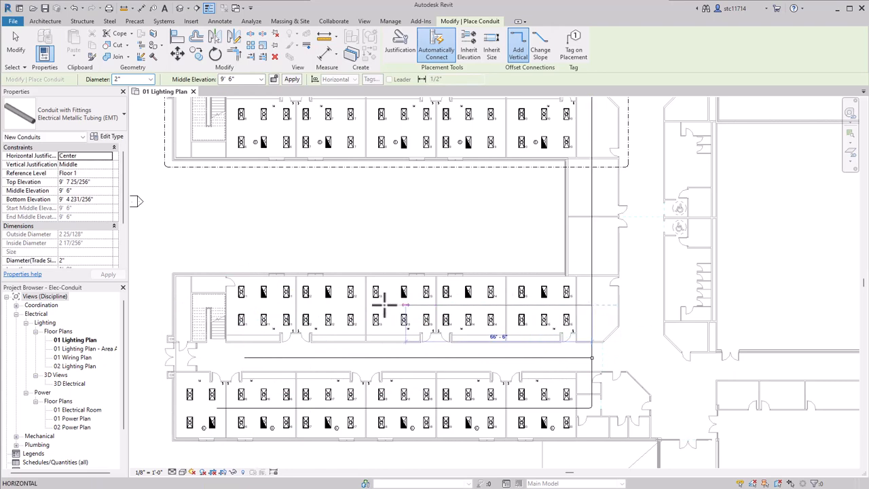
click(276, 306)
key(Escape)
Draw two westward conduit branches off the north-south run, through the upper wing's southern classroom row and along its corridor
middle_drag(563, 223, 559, 310)
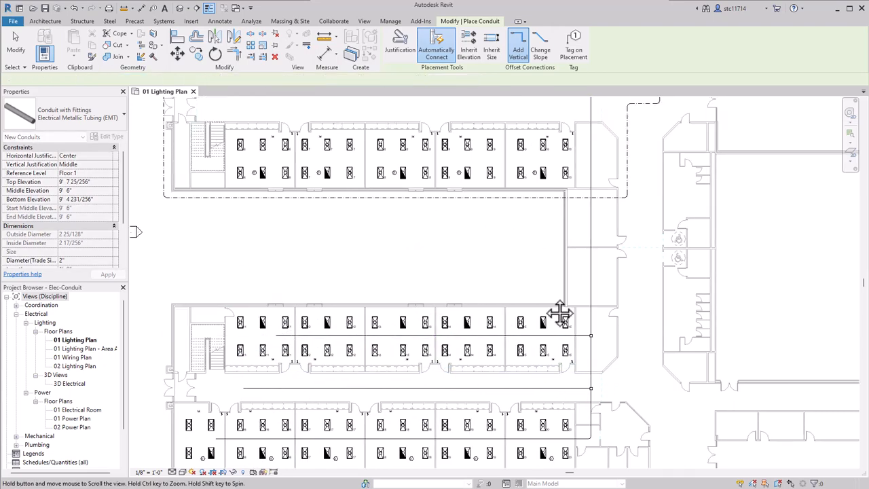
click(578, 260)
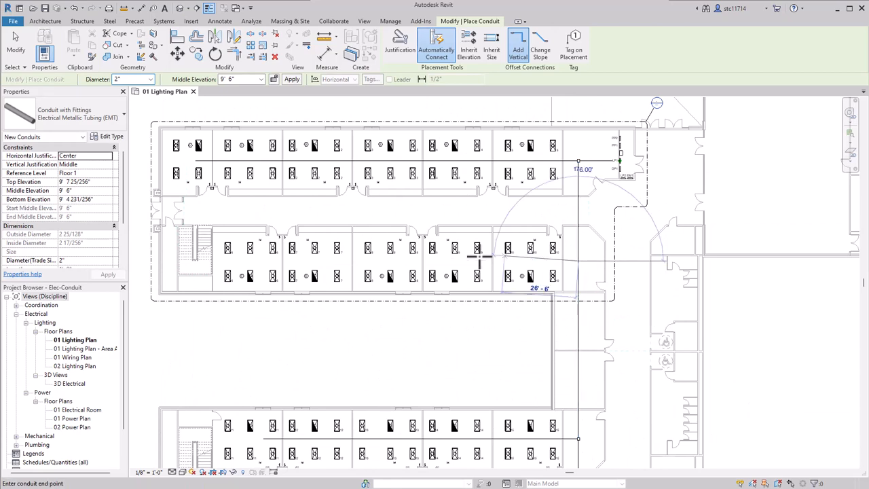
click(265, 260)
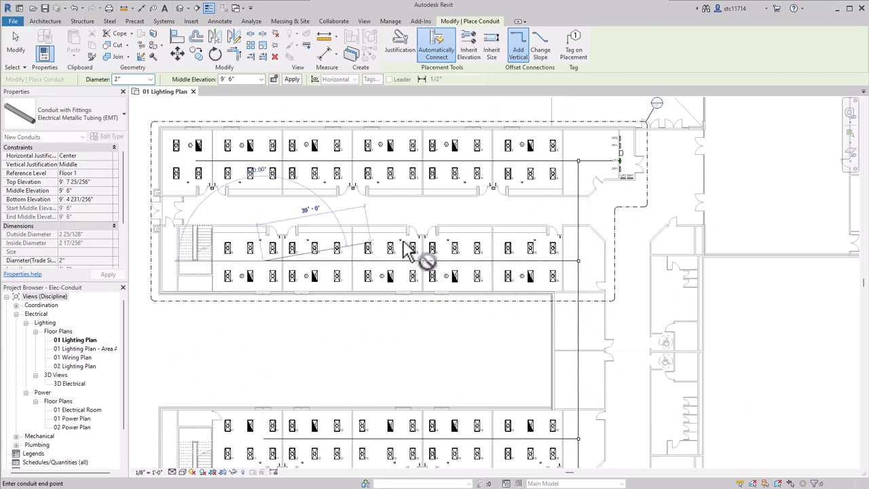
key(Escape)
click(576, 207)
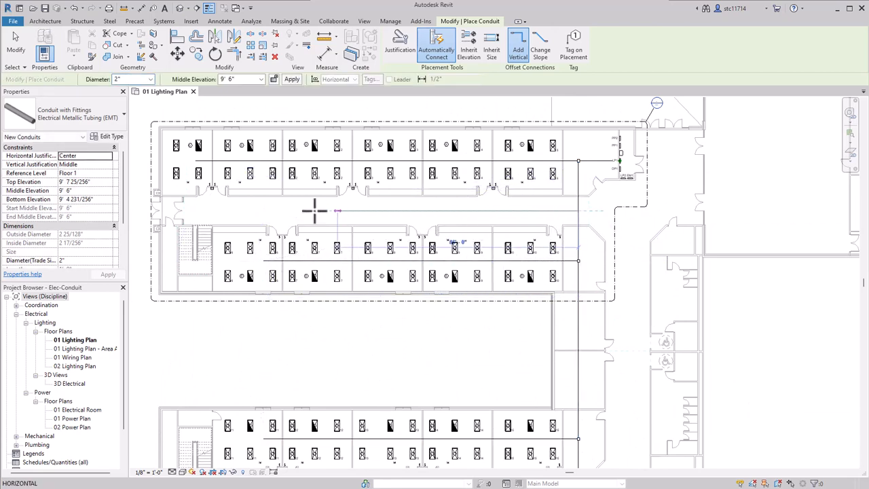
click(250, 209)
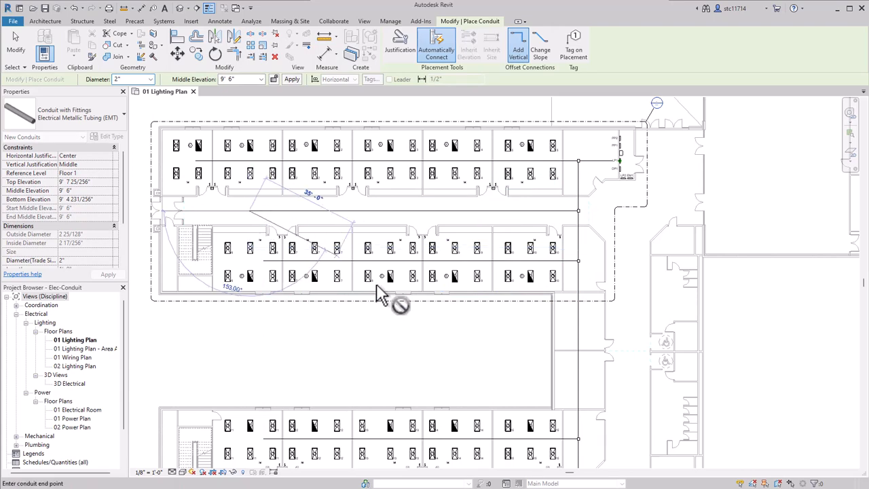
key(Escape)
scroll(584, 271, up, 6)
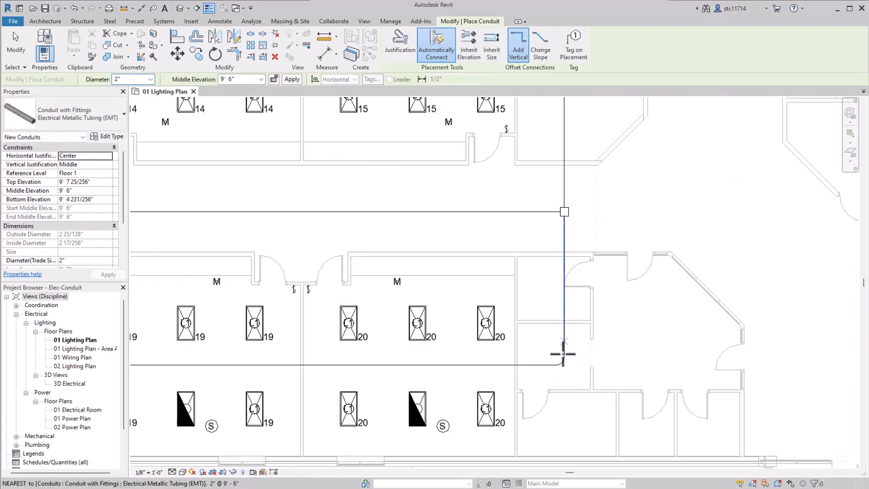
middle_drag(634, 261, 682, 288)
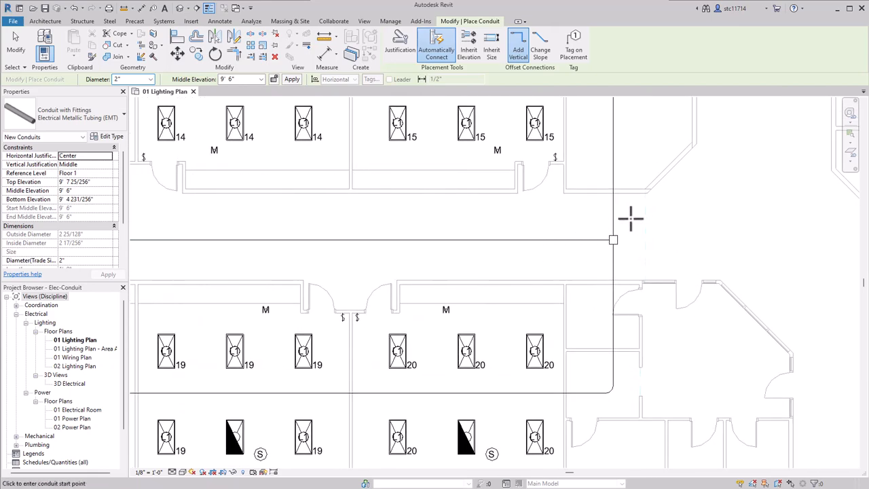
key(Escape)
key(Escape)
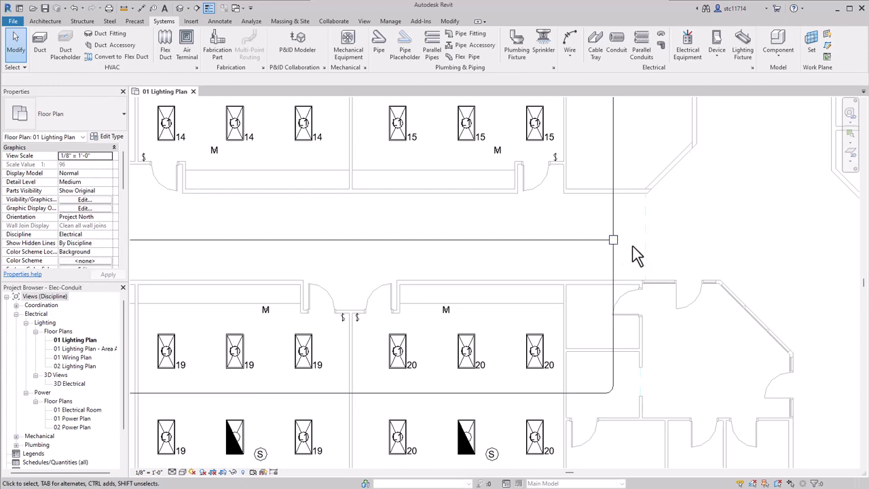
Start placing a conduit fitting and choose the Conduit Junction Box - Cross - Aluminum, Standard type
scroll(637, 256, down, 5)
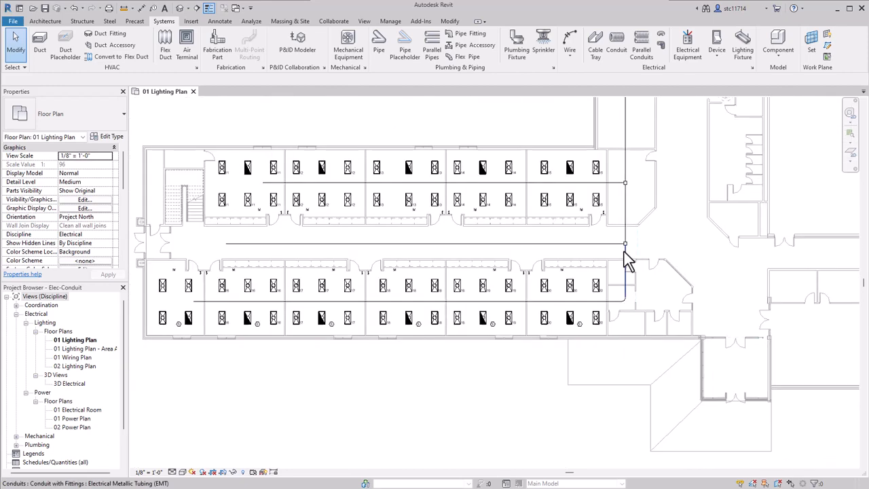
scroll(342, 294, up, 3)
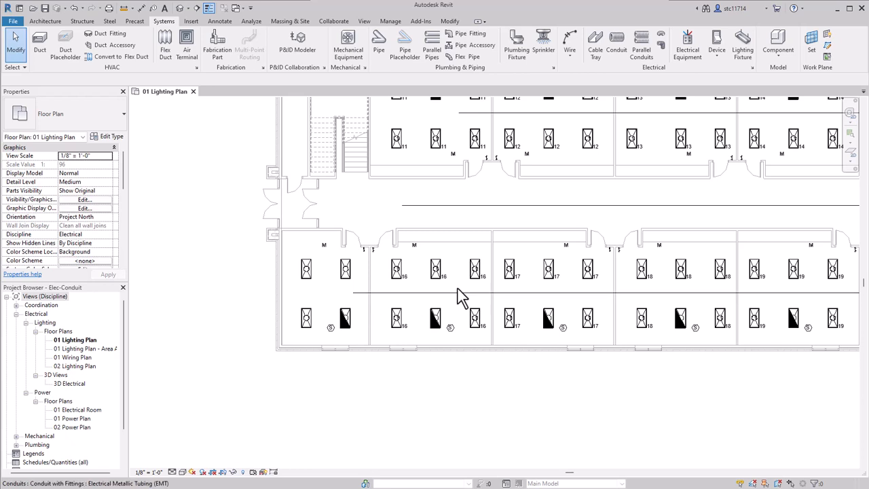
click(660, 45)
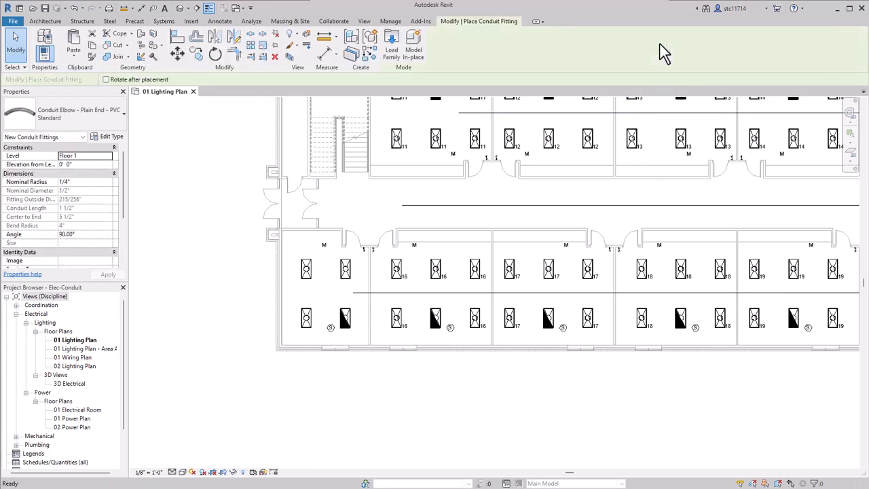
click(105, 126)
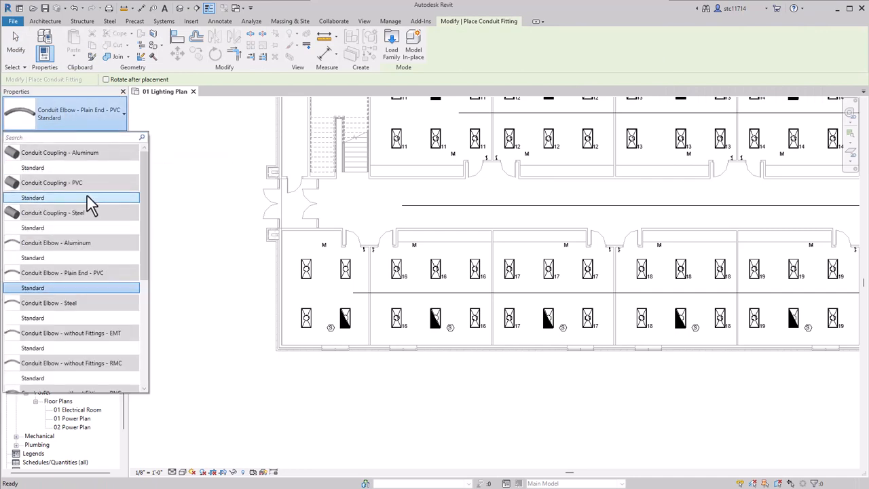
scroll(83, 208, down, 3)
scroll(81, 233, down, 2)
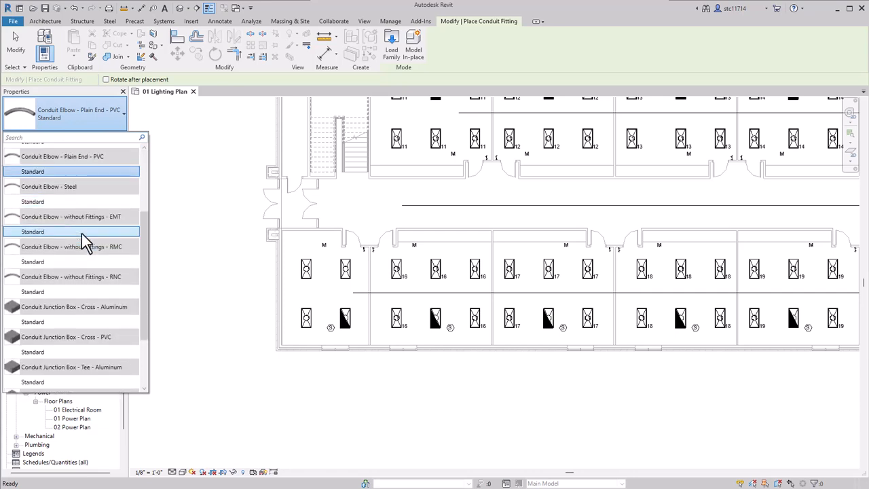
click(45, 320)
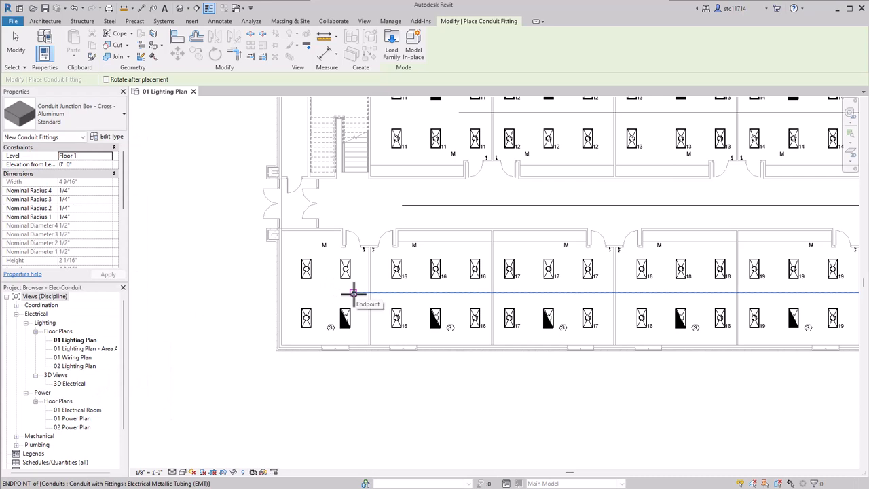
Place cross junction boxes at the west endpoints of the conduit runs in the lower and upper wings
click(401, 205)
middle_drag(428, 155, 439, 233)
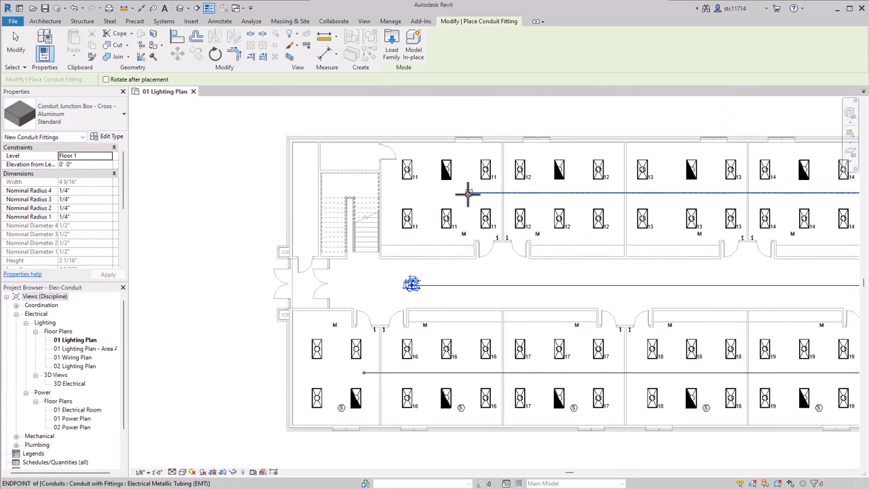
click(467, 193)
mouse_move(482, 130)
middle_down()
mouse_move(500, 215)
mouse_move(431, 210)
mouse_move(401, 356)
middle_up()
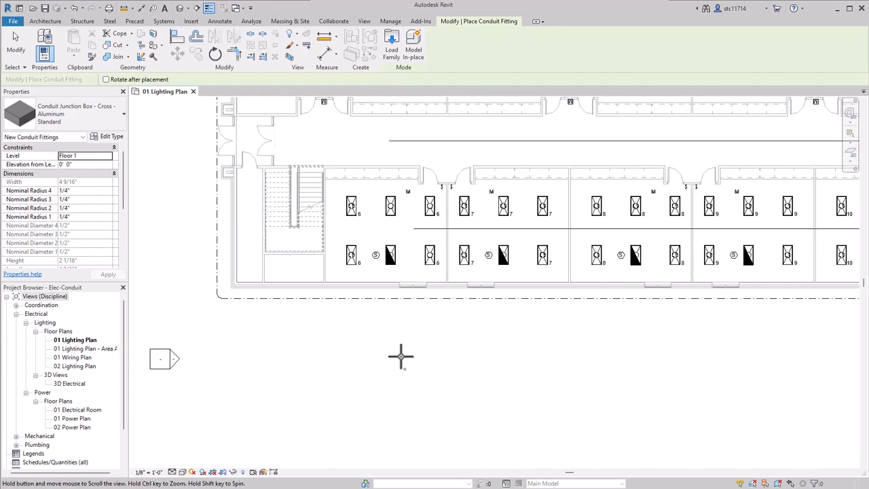
click(412, 227)
click(389, 141)
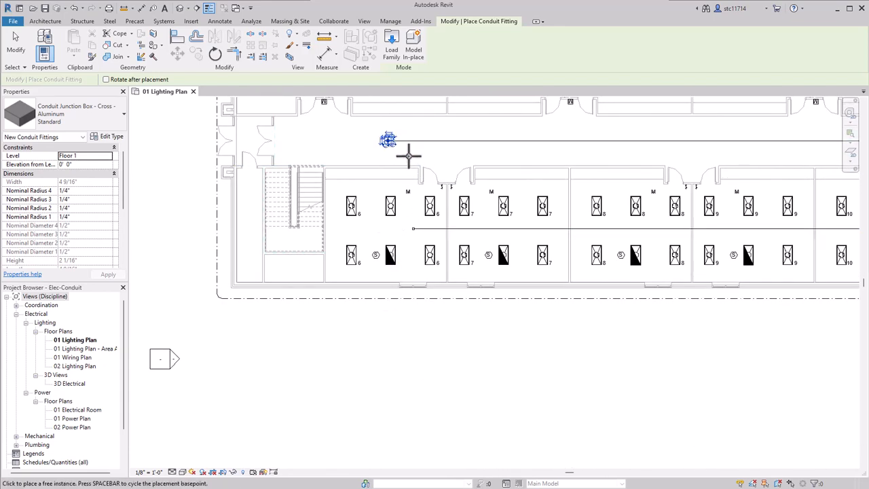
scroll(408, 156, up, 5)
click(294, 178)
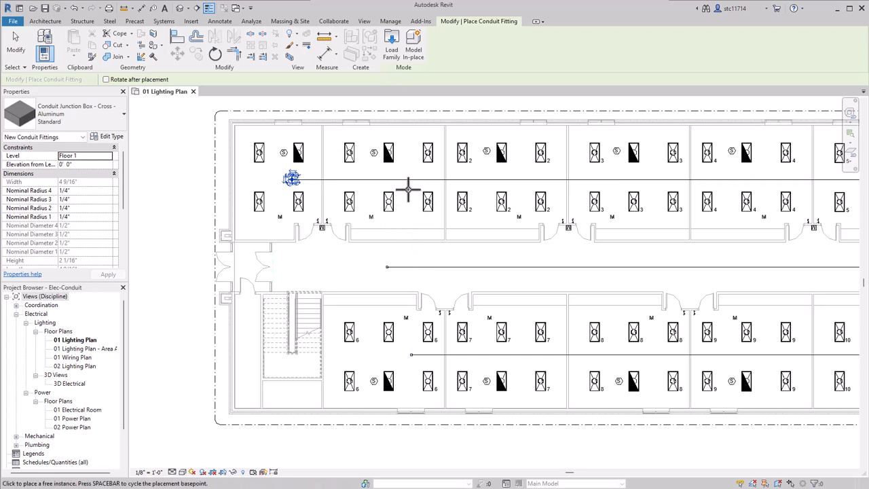
Insert a cross junction box inline on the upper wing's northern conduit, in the second classroom from the west
scroll(401, 187, up, 2)
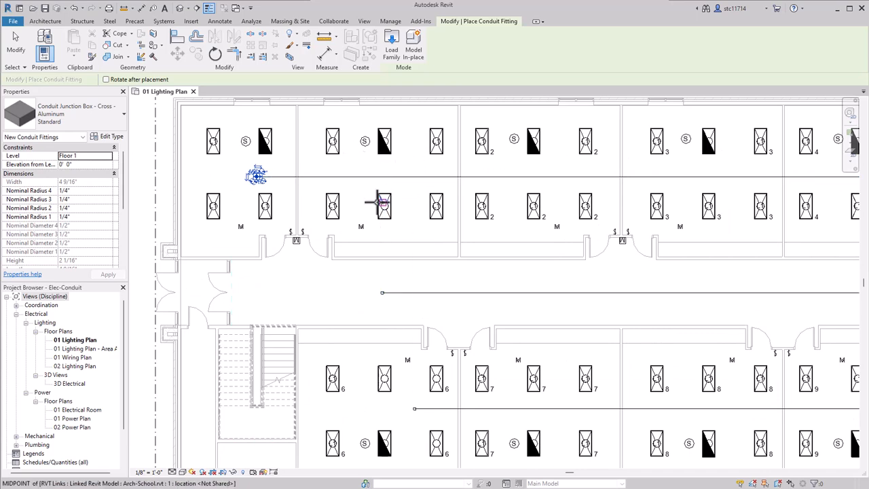
scroll(393, 184, up, 1)
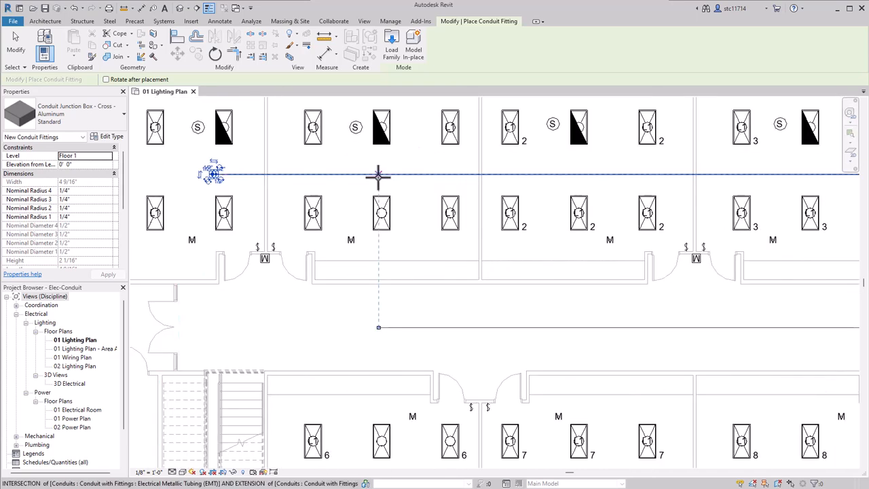
scroll(393, 175, up, 2)
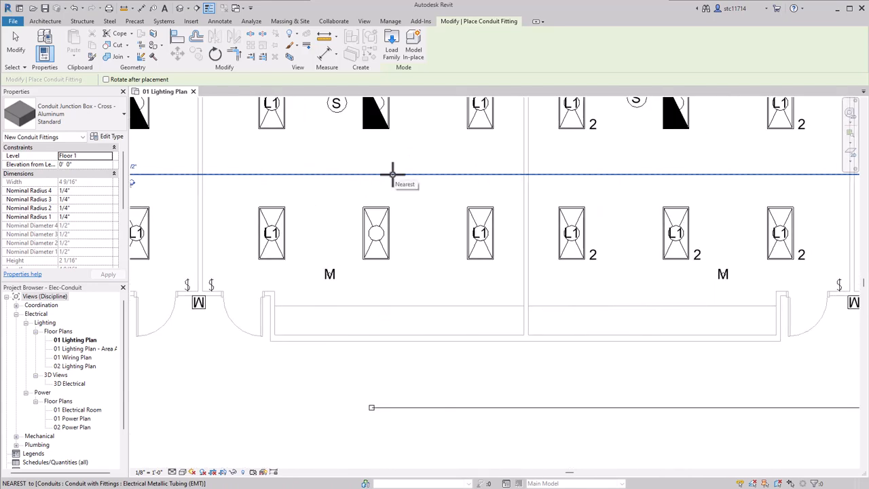
click(393, 175)
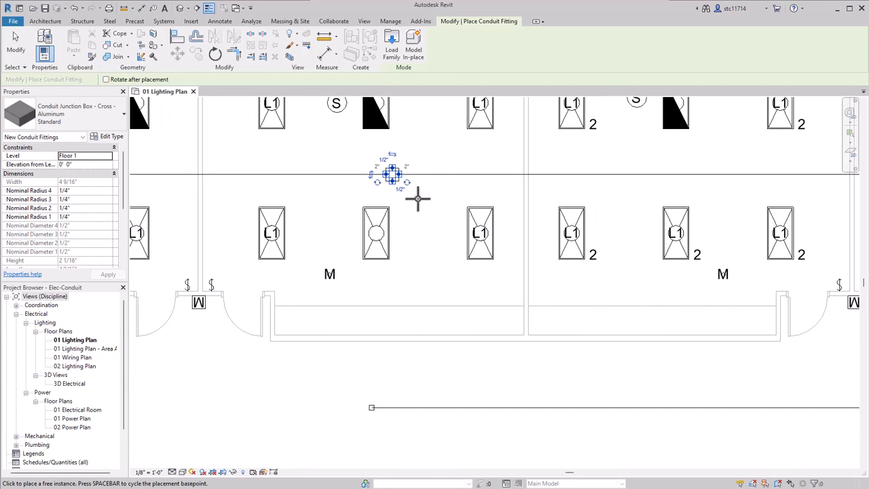
middle_drag(418, 198, 464, 209)
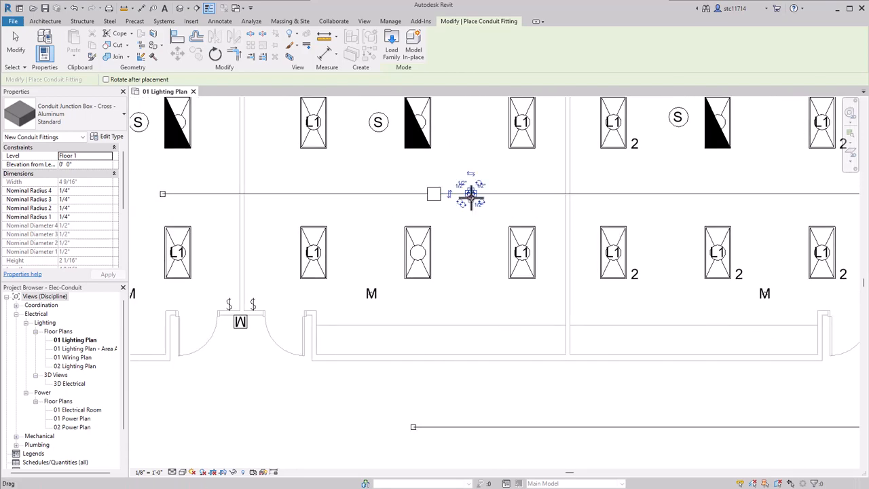
click(456, 207)
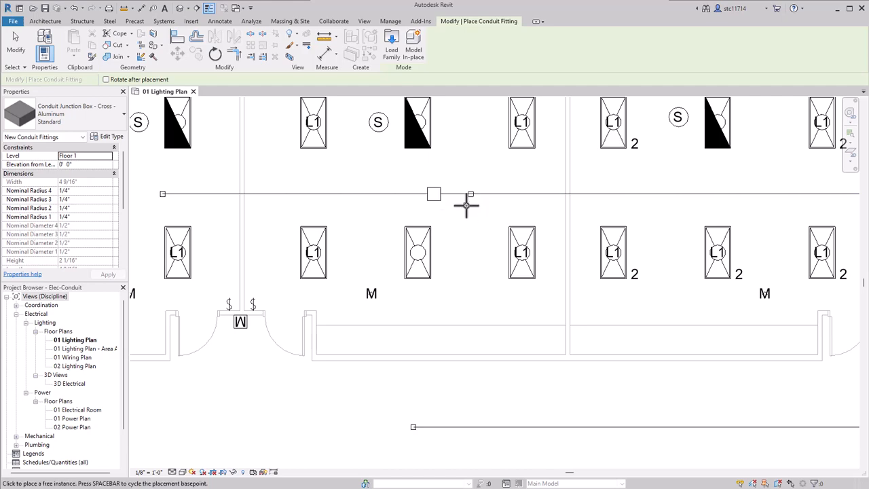
scroll(467, 205, up, 2)
key(Escape)
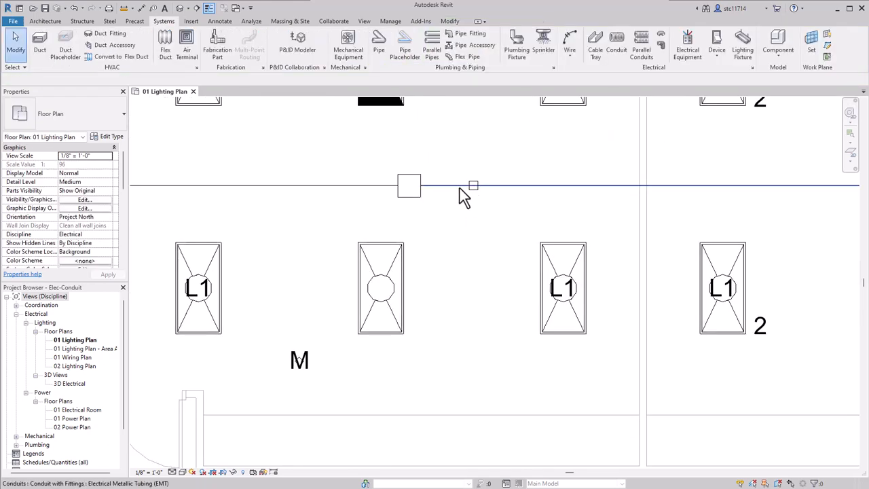
click(489, 205)
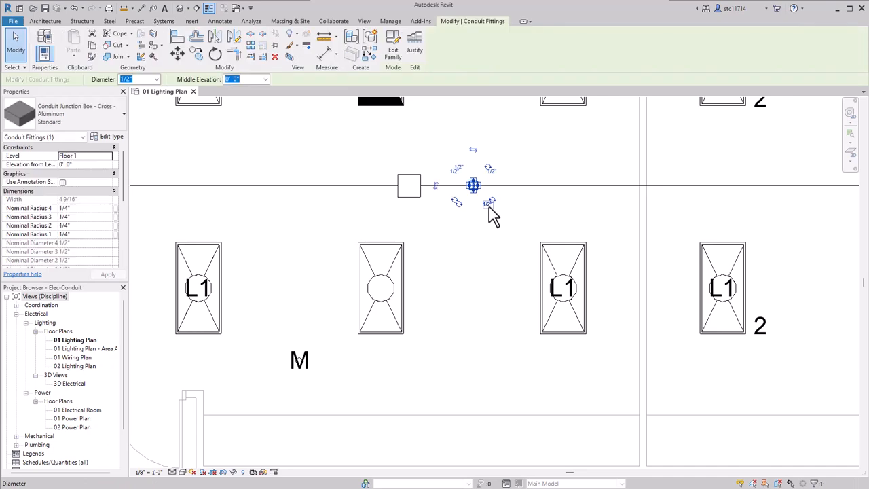
key(Delete)
Insert cross junction boxes inline on the upper wing's northern conduit, one between the circuit 2 lights and one between the circuit 3 lights
scroll(679, 228, down, 3)
middle_drag(680, 229, 619, 236)
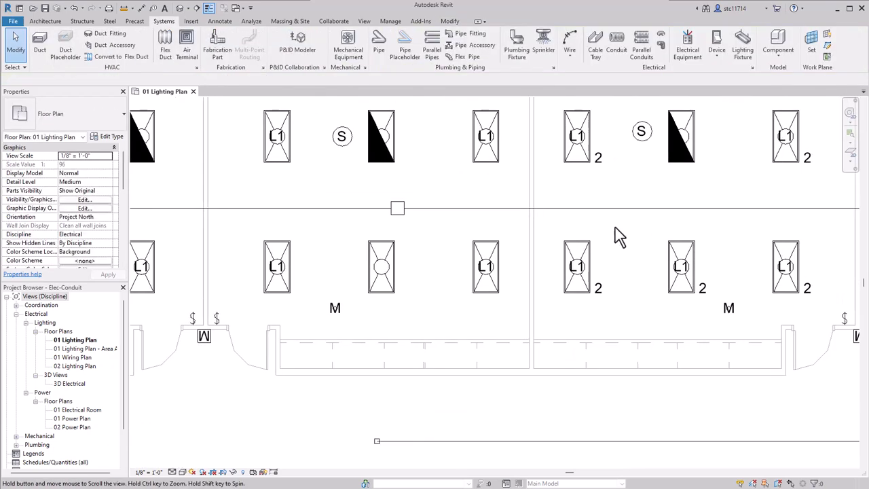
click(662, 47)
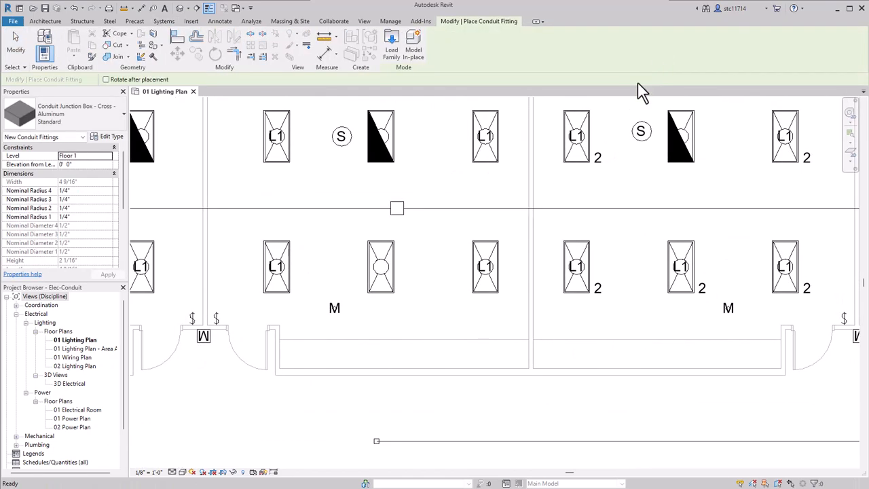
click(712, 208)
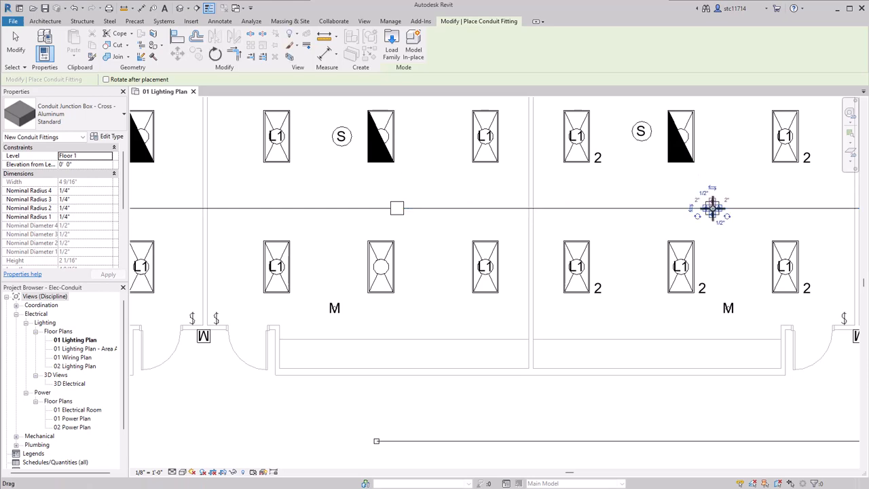
scroll(753, 251, down, 2)
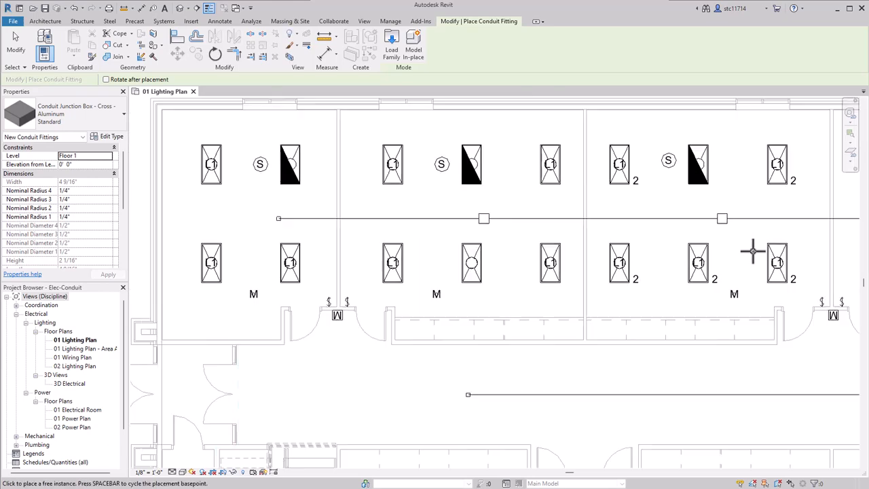
scroll(753, 251, down, 1)
middle_drag(749, 246, 368, 242)
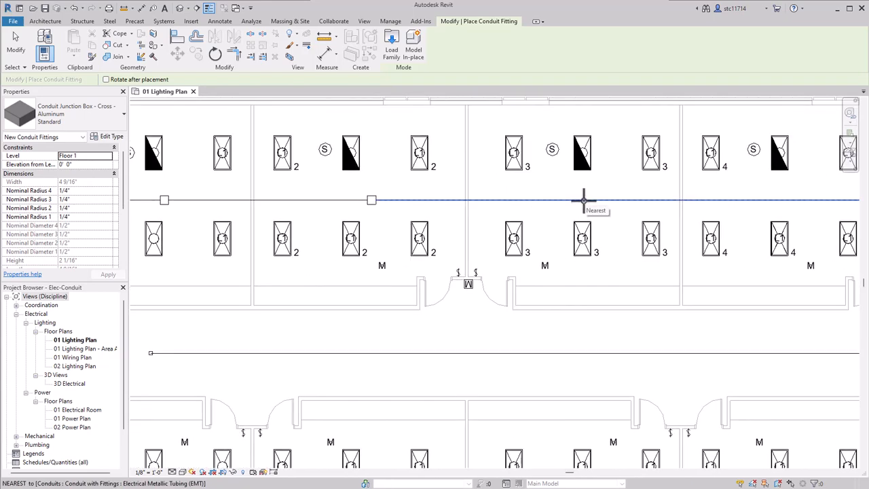
click(584, 201)
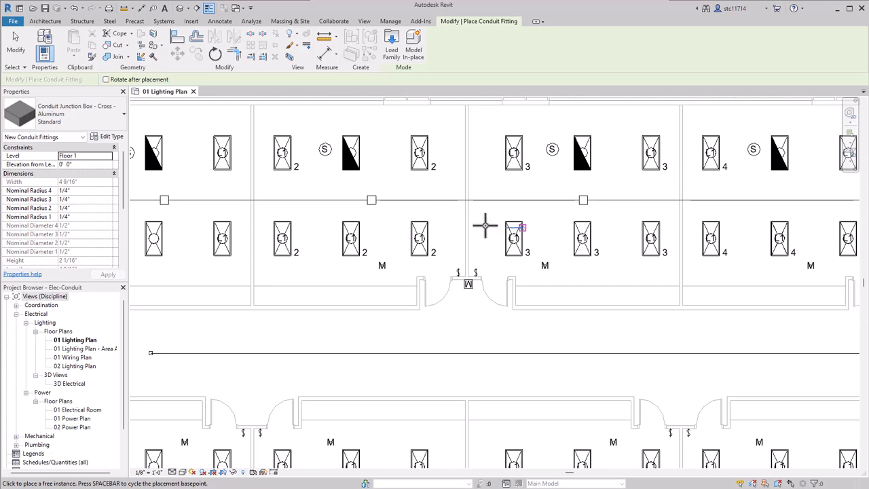
Replace the cross junction box at the west end of the upper wing's northern conduit with a new one snapped to the endpoint
middle_drag(409, 238, 665, 165)
middle_drag(317, 174, 339, 197)
scroll(338, 193, up, 4)
key(Escape)
key(Escape)
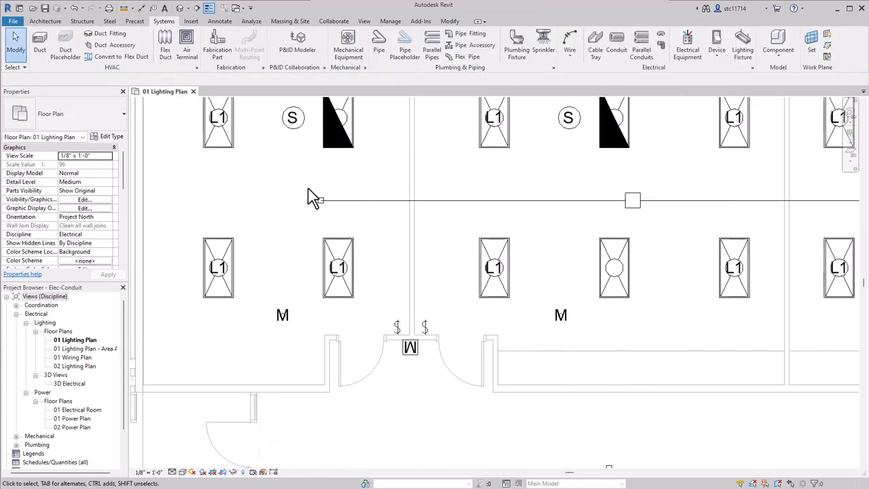
click(341, 211)
key(Delete)
click(660, 45)
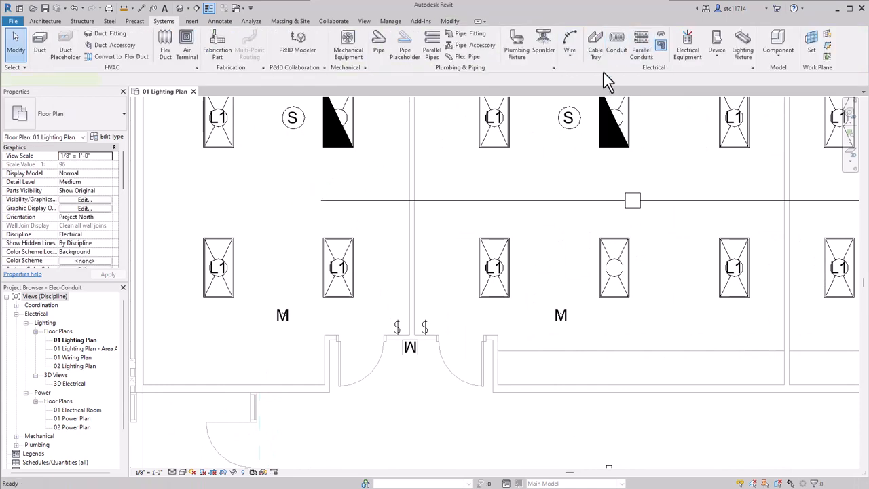
click(322, 201)
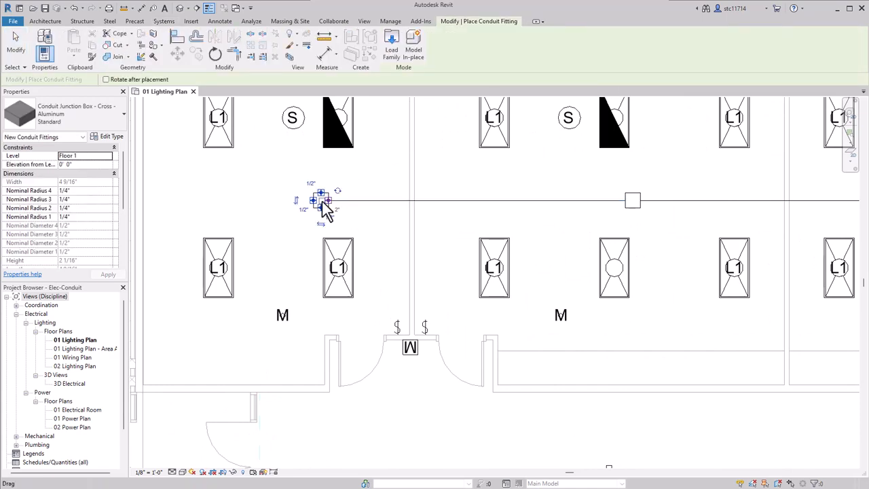
Delete the junction boxes at the west ends of the upper wing's corridor conduit and southern classroom conduit
scroll(388, 240, down, 2)
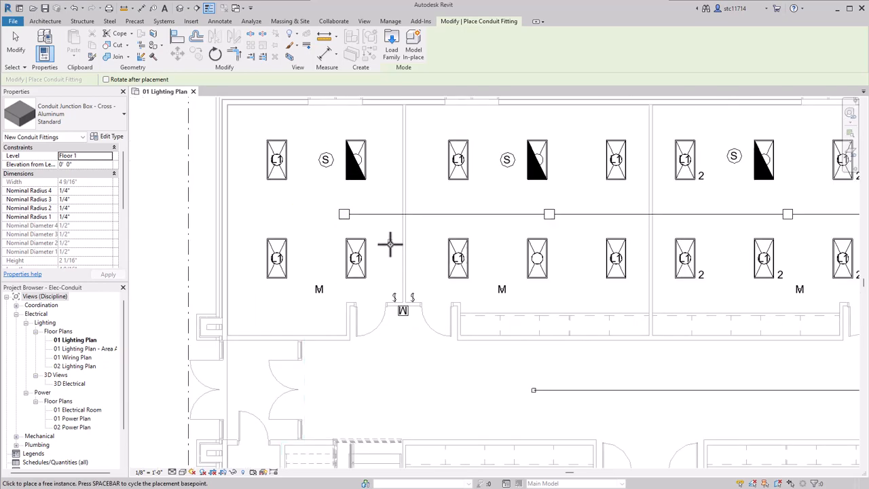
middle_drag(557, 389, 447, 221)
key(Escape)
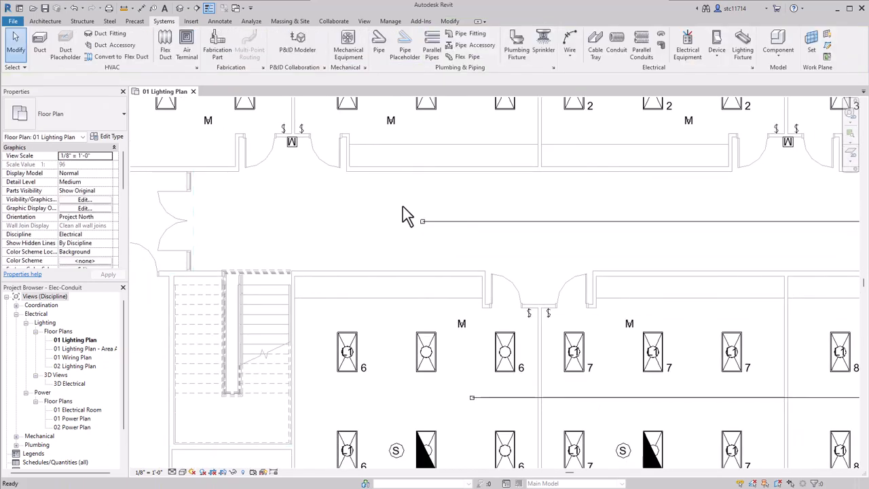
click(433, 232)
key(Delete)
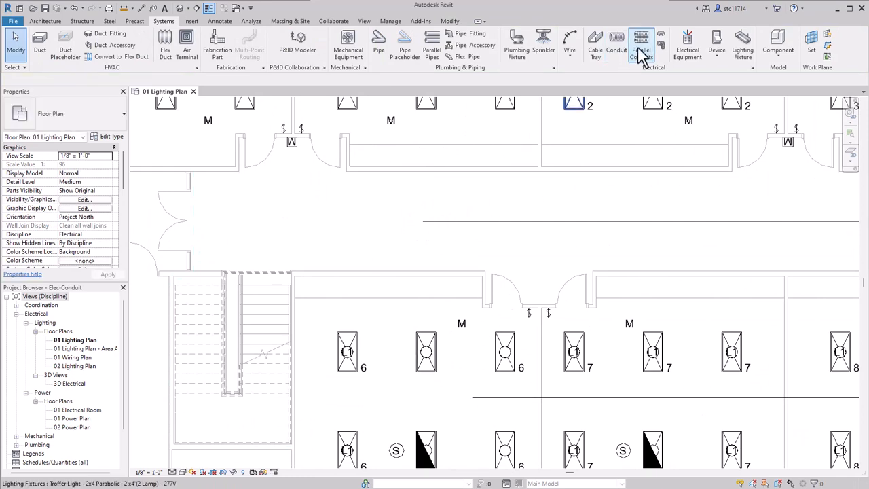
Place Aluminum cross junction boxes snapped to the west endpoints of the upper wing's corridor conduit and southern classroom conduit
click(660, 45)
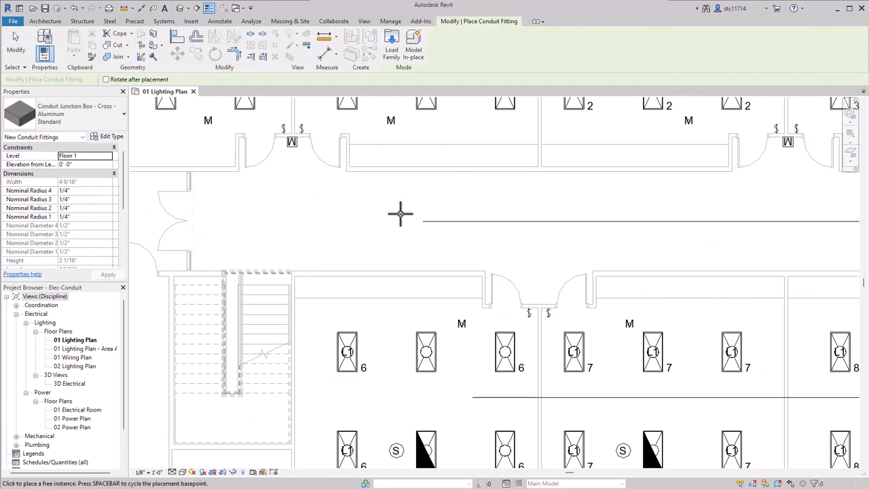
click(423, 221)
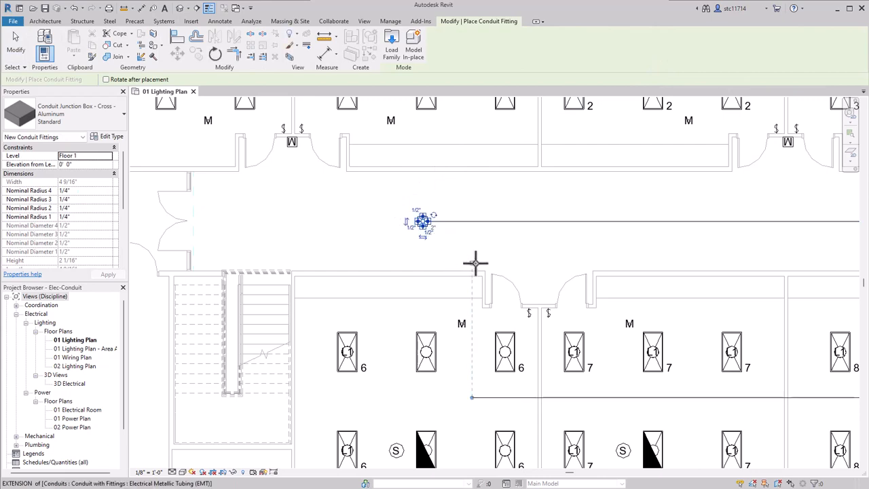
click(472, 397)
key(Escape)
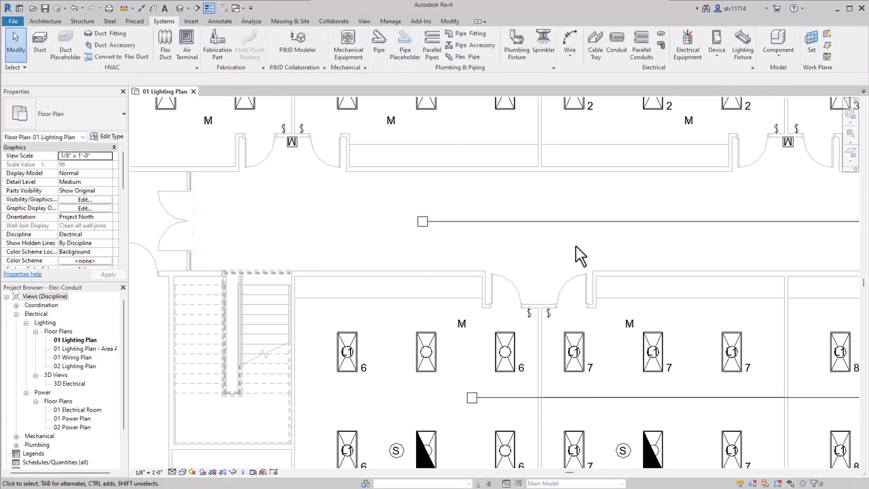
scroll(576, 247, down, 1)
scroll(614, 310, down, 1)
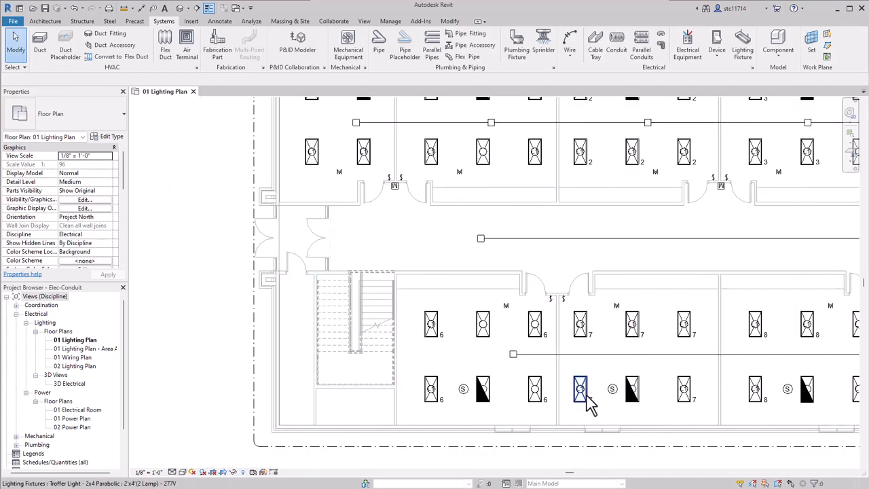